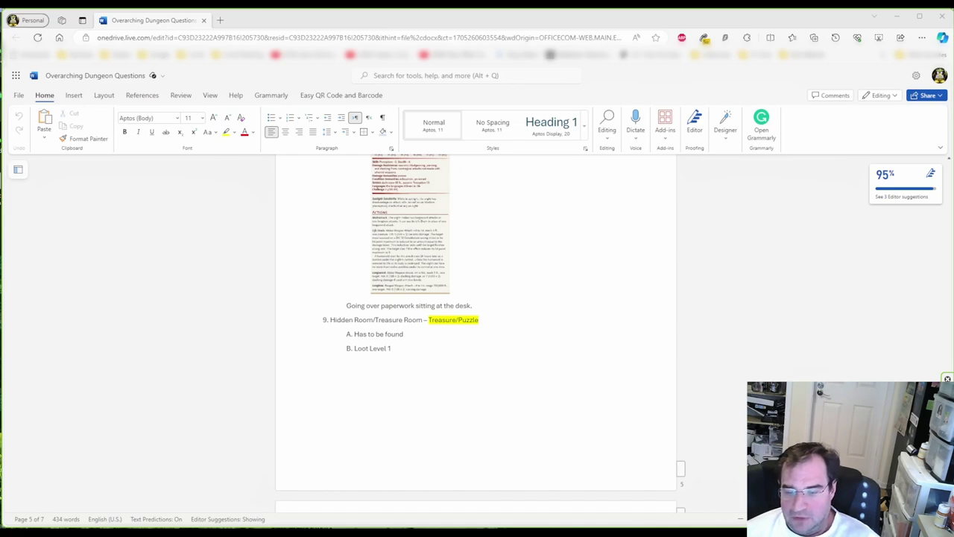
Scroll up through the dungeon plan to bring the page 1 dungeon map into view
scroll(514, 418, up, 3)
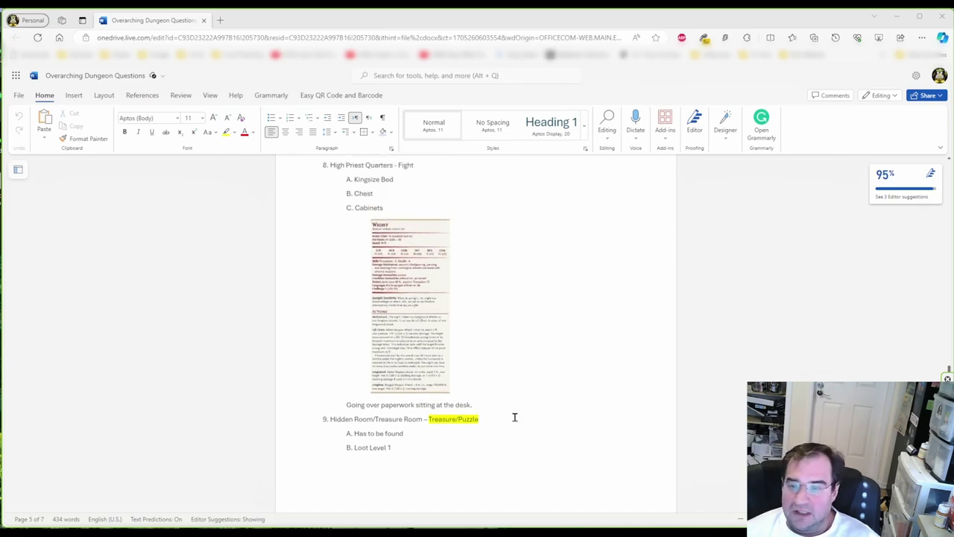
scroll(521, 441, up, 15)
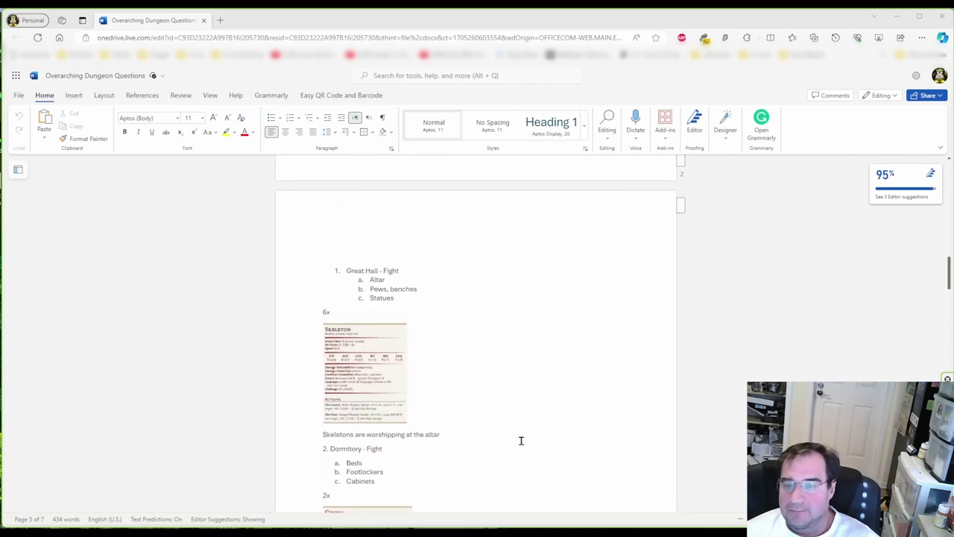
scroll(521, 441, up, 5)
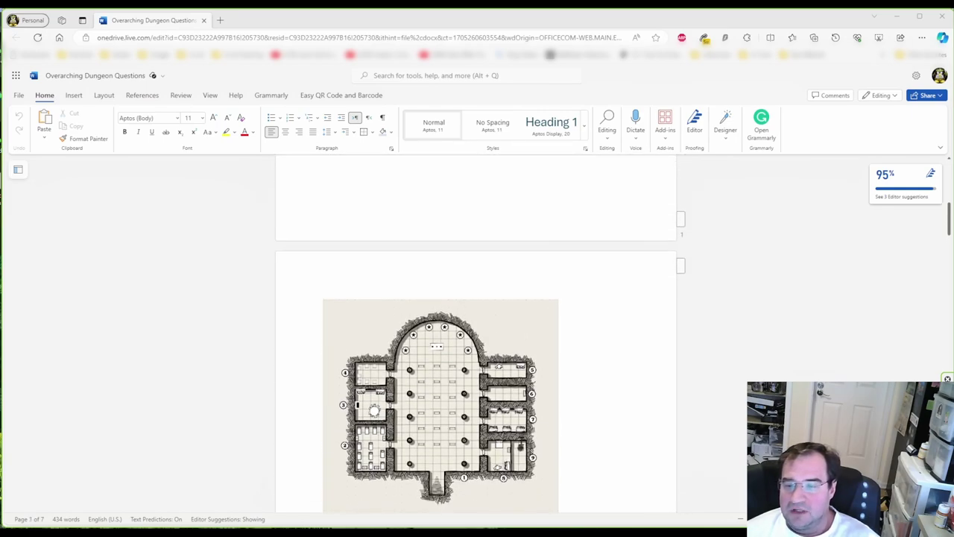
scroll(573, 454, down, 1)
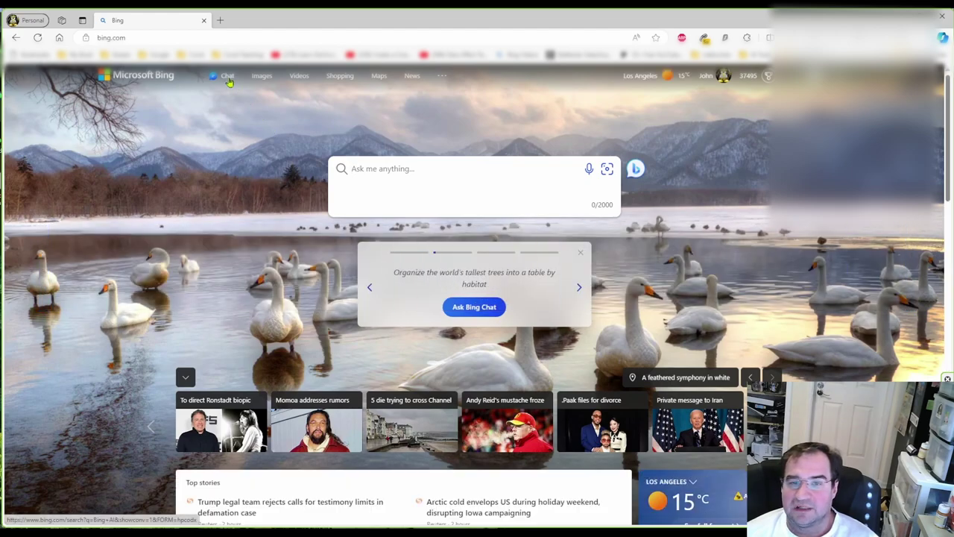
Start a Bing chat in the More Creative conversation style, ready to type a prompt
click(228, 78)
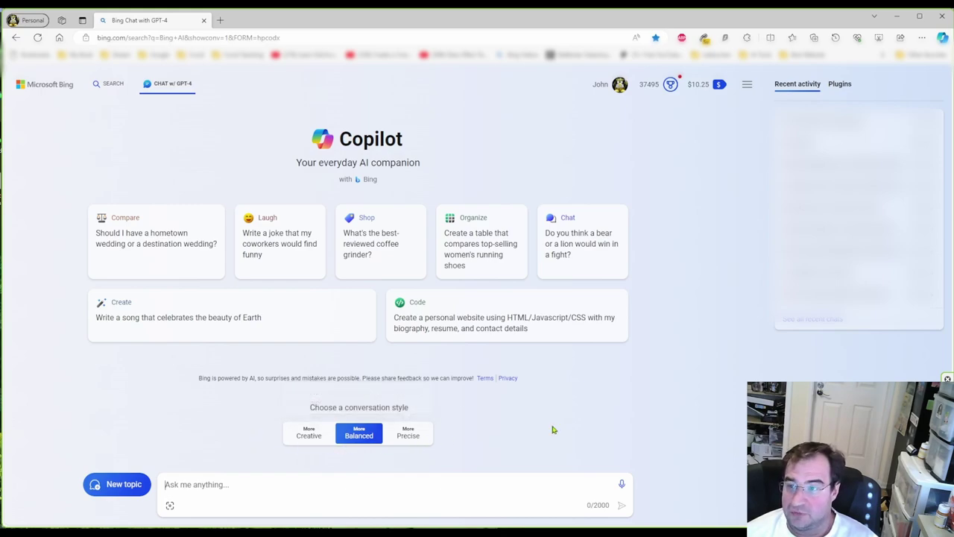
click(308, 435)
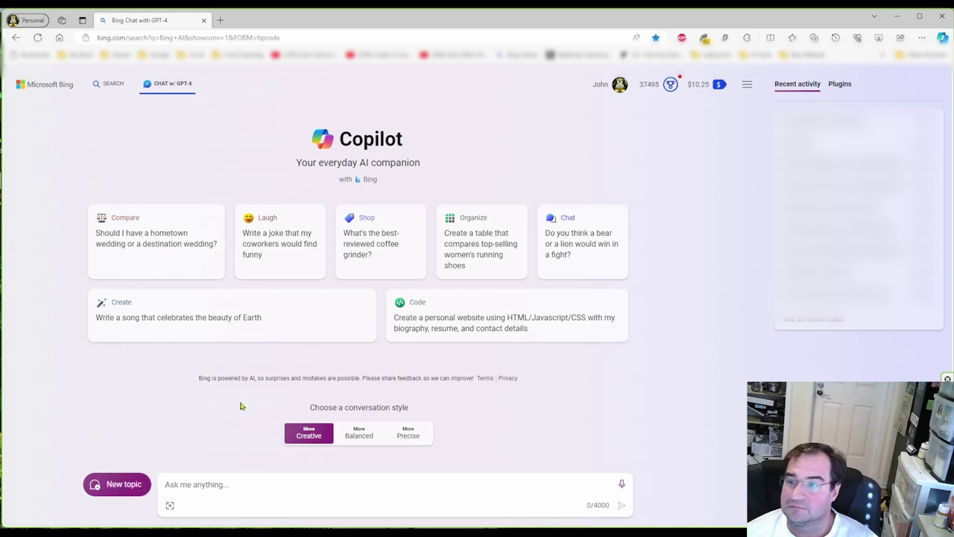
click(235, 477)
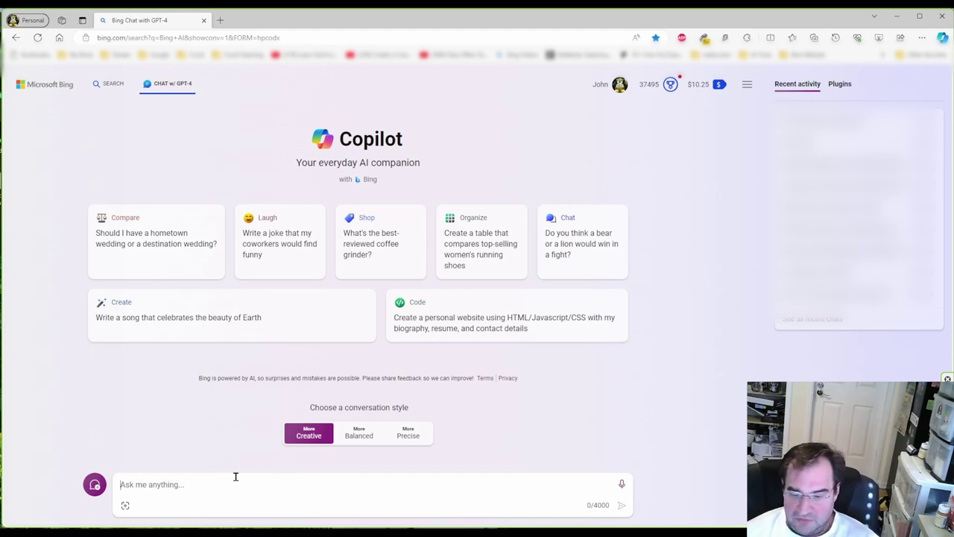
Ask Copilot: 'Create a riddle for my D&D game that players need to solve to open a door'
text(C)
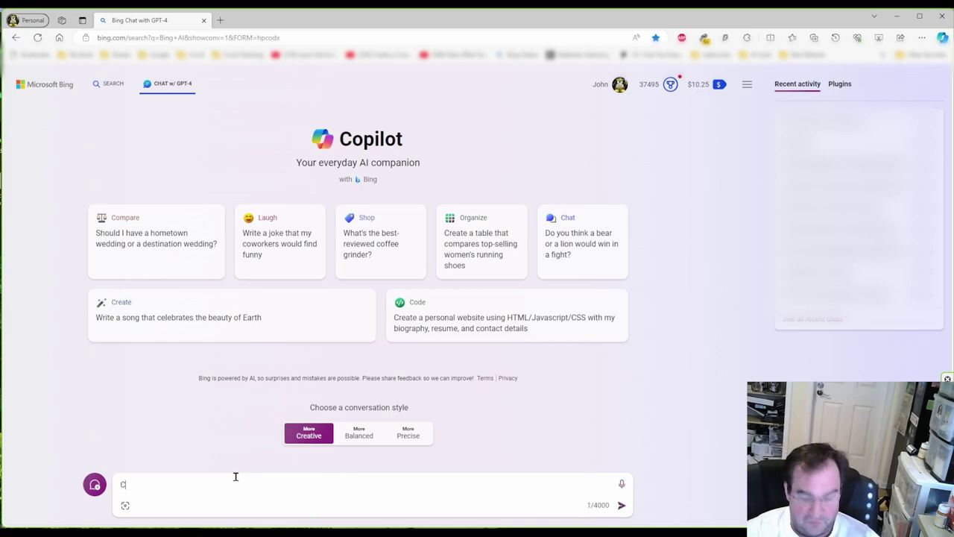
text(reate a rid)
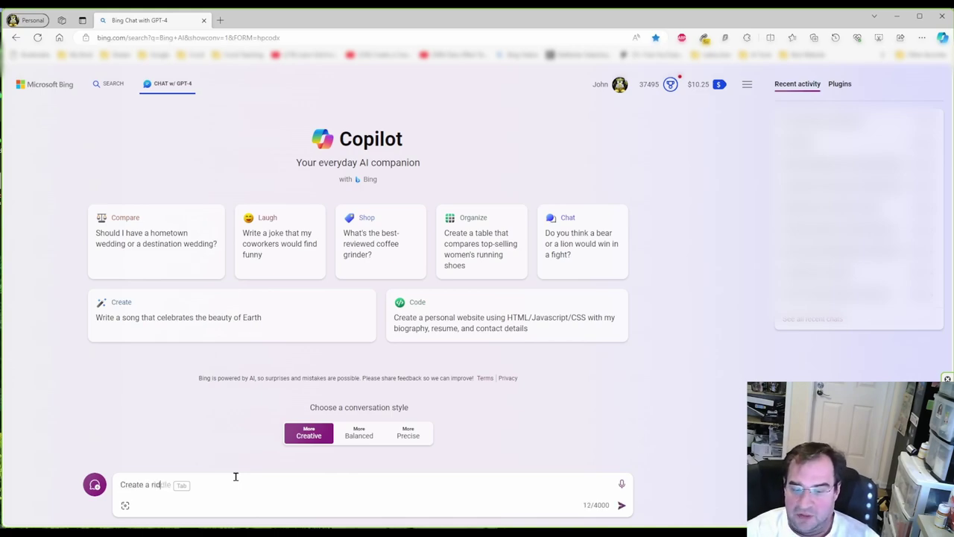
text(dle for my )
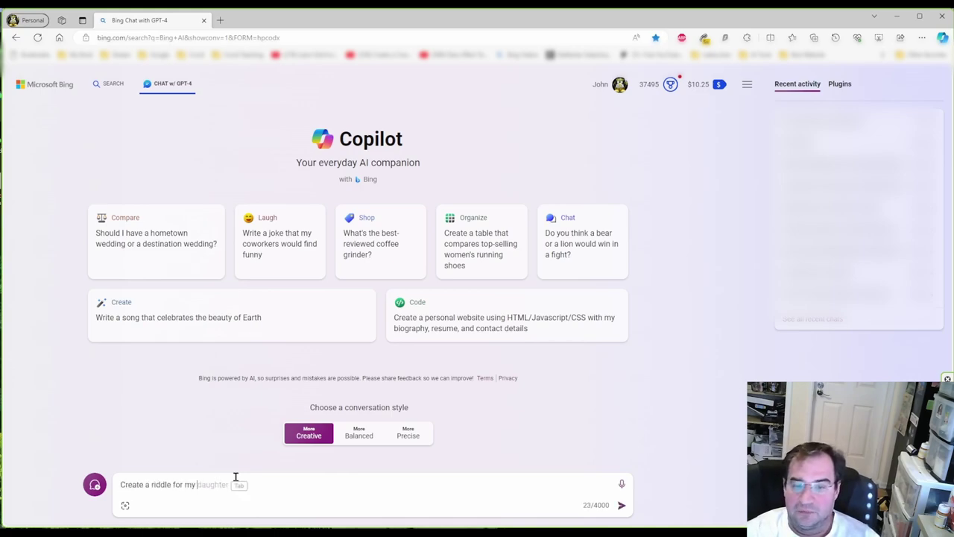
text(D&D game t)
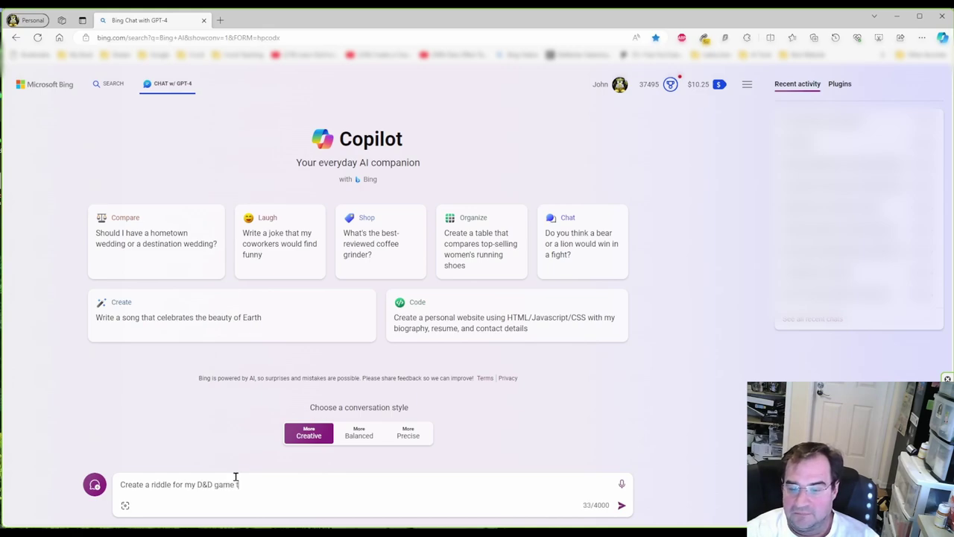
text(hat players nee)
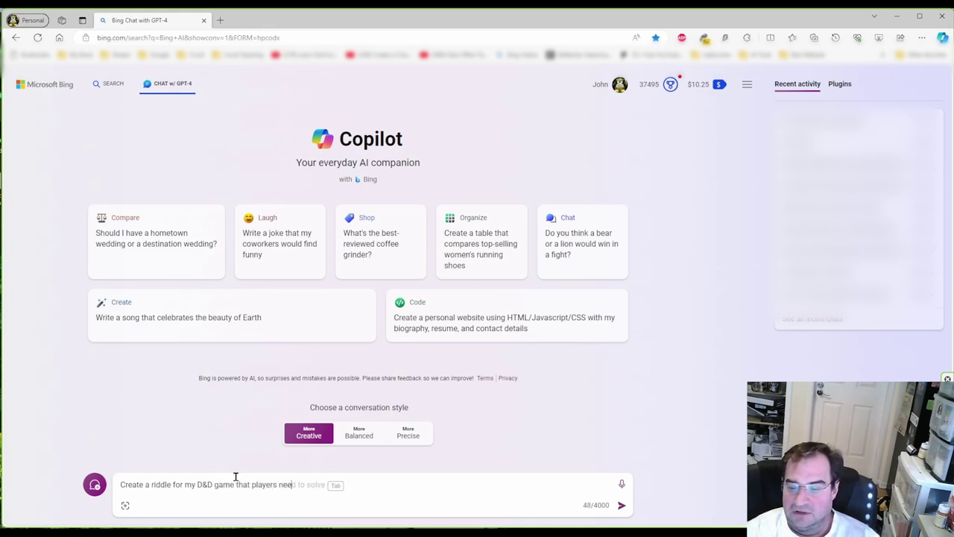
text(d to solve t)
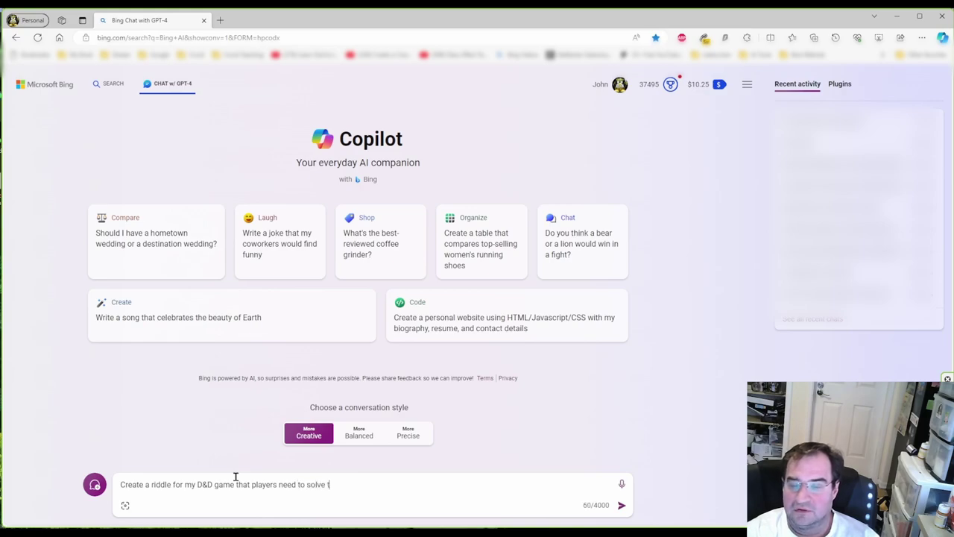
text(o open a d)
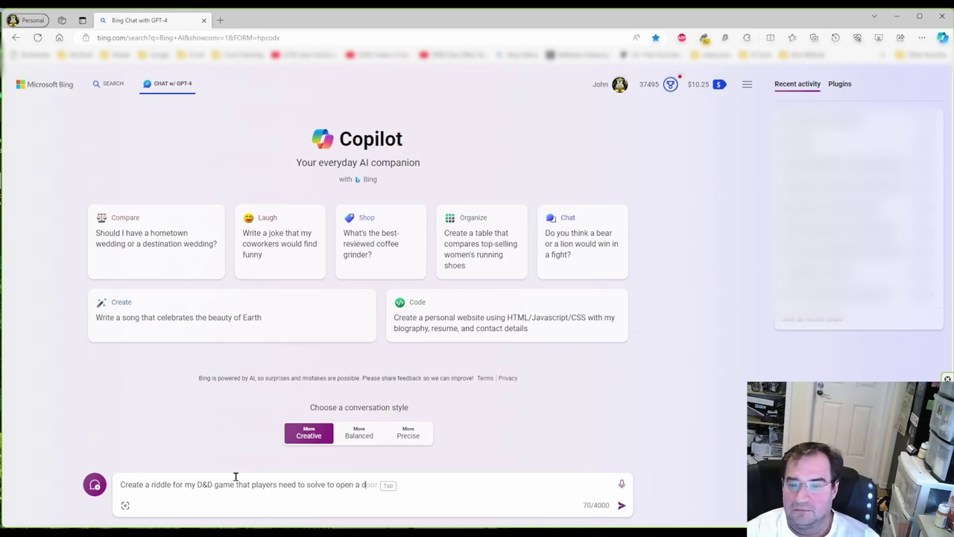
text(oor)
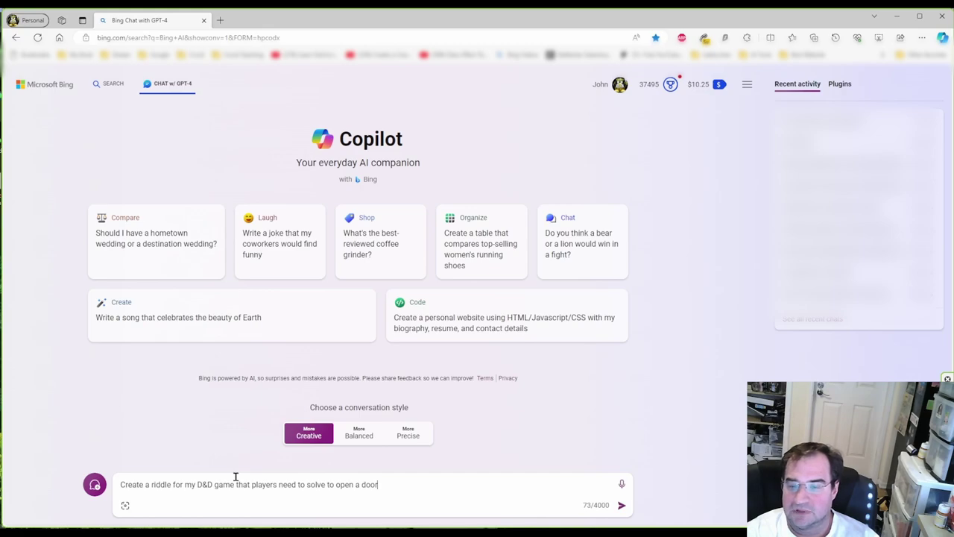
key(Return)
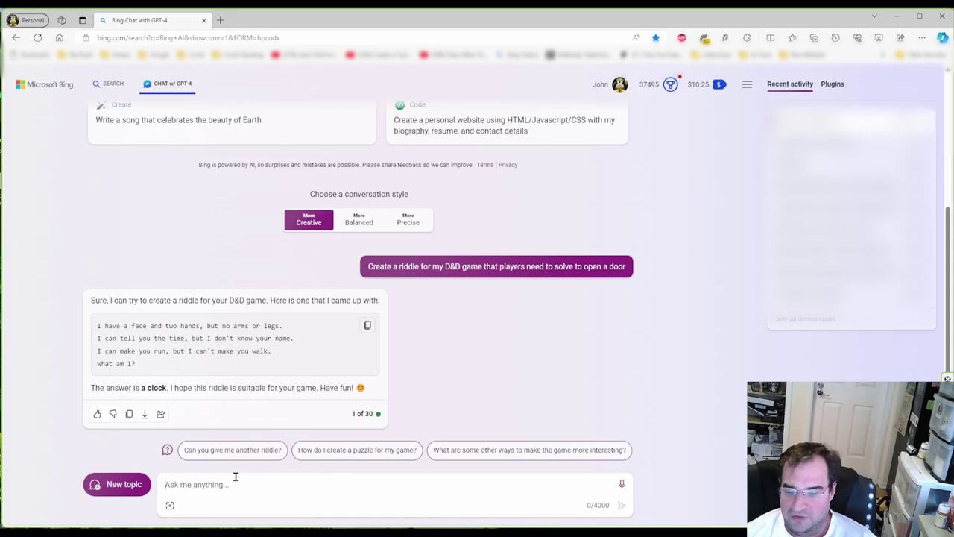
click(235, 476)
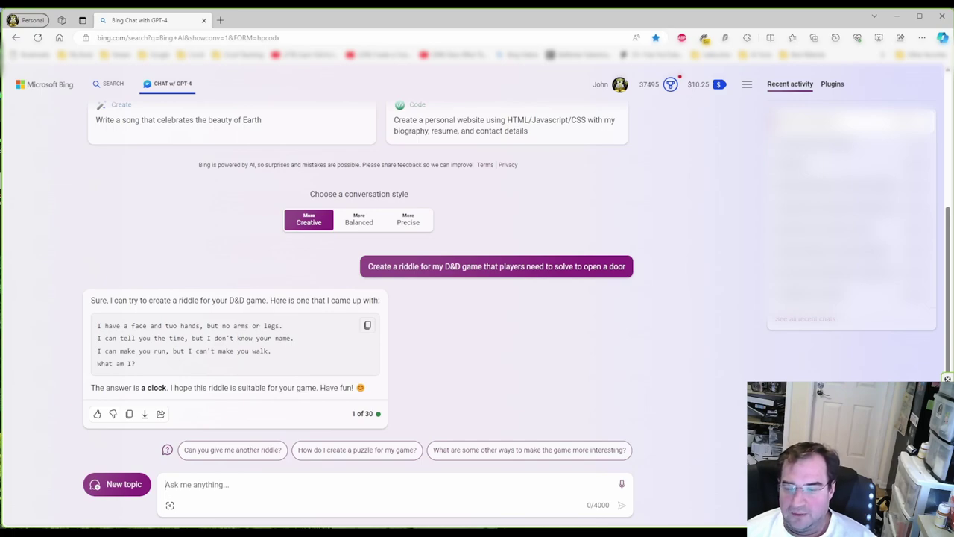
click(268, 492)
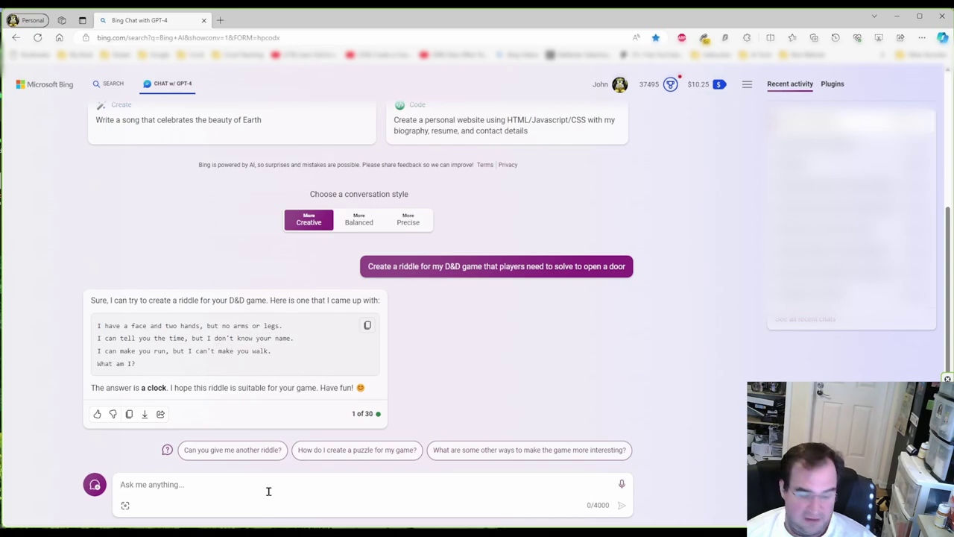
Send a request for an 8th-grade math riddle using add, subtract, divide and multiply
text(Gi)
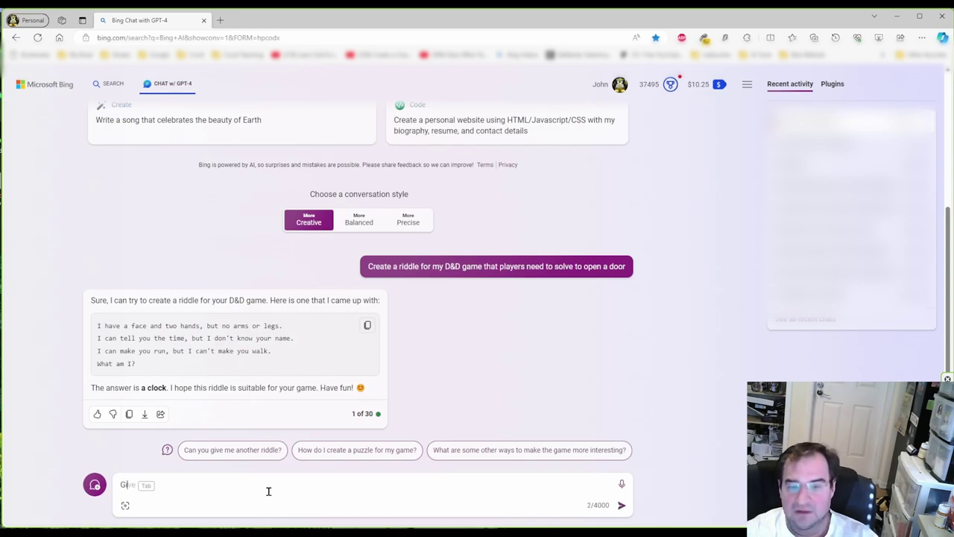
text(ve me a)
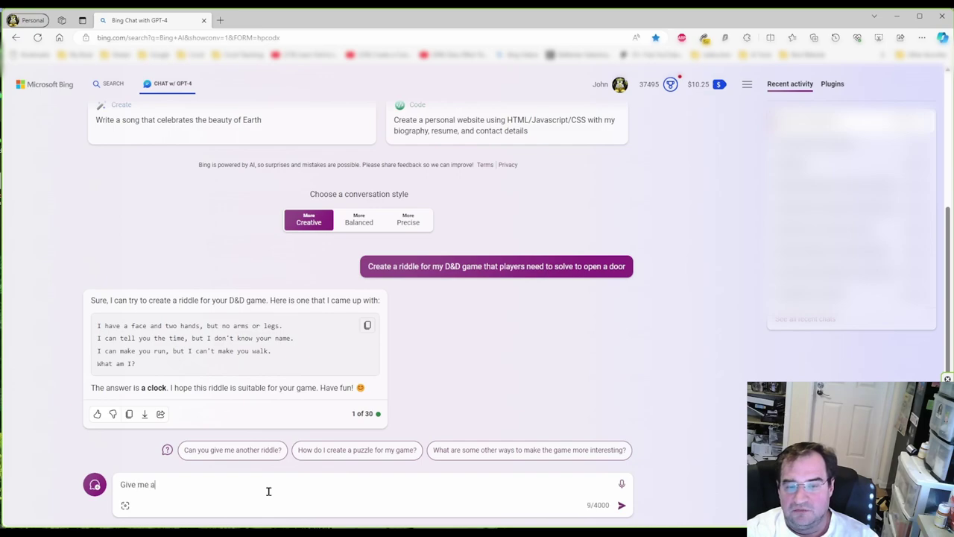
text( math riddle that)
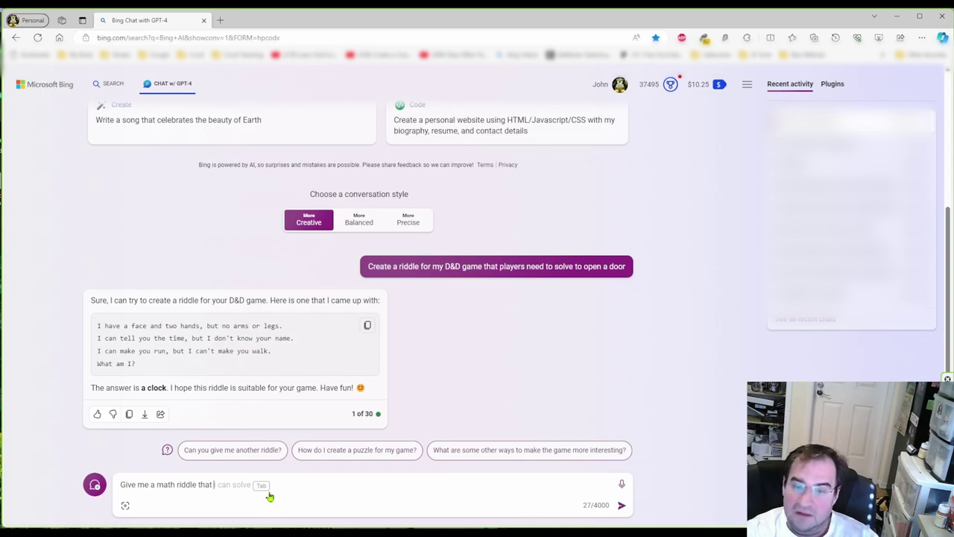
text( 8th g)
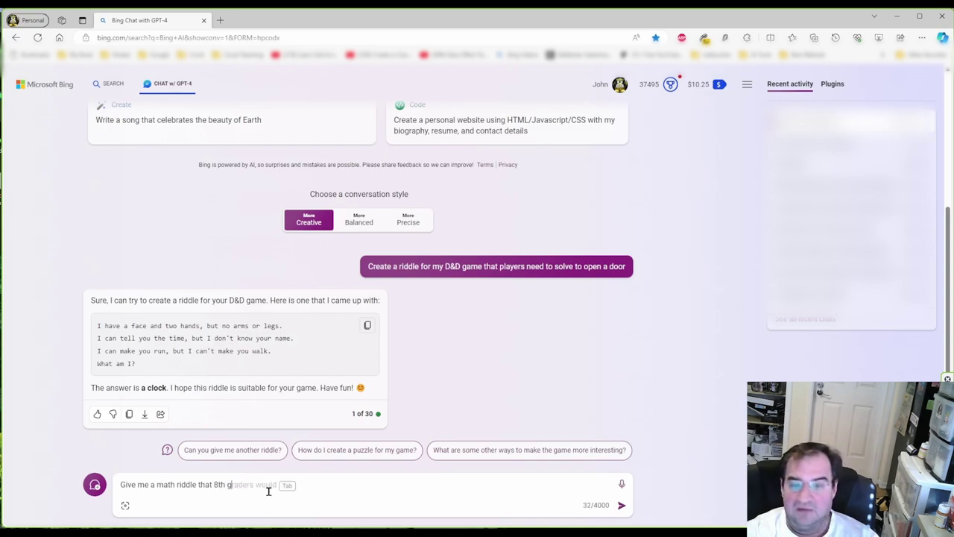
text(rader)
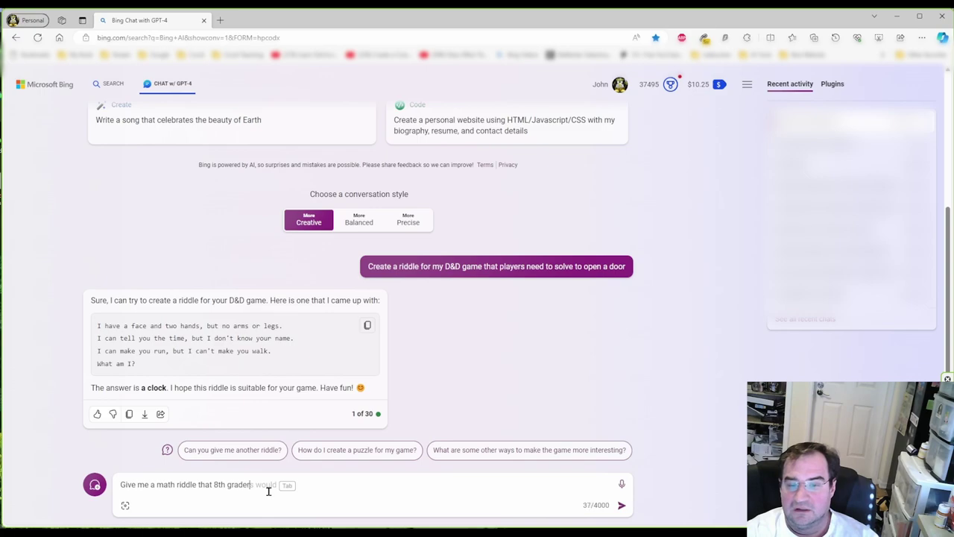
text(s can solv)
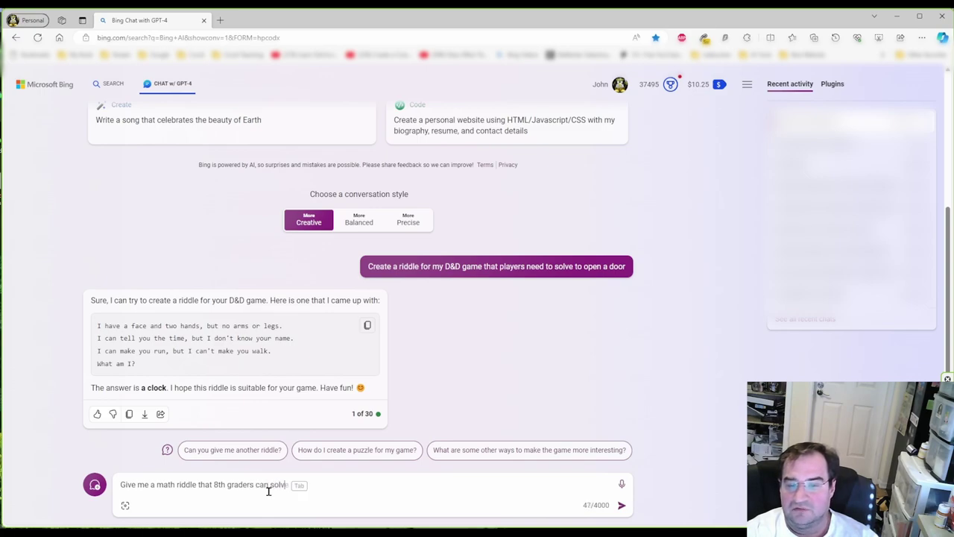
text(e by using )
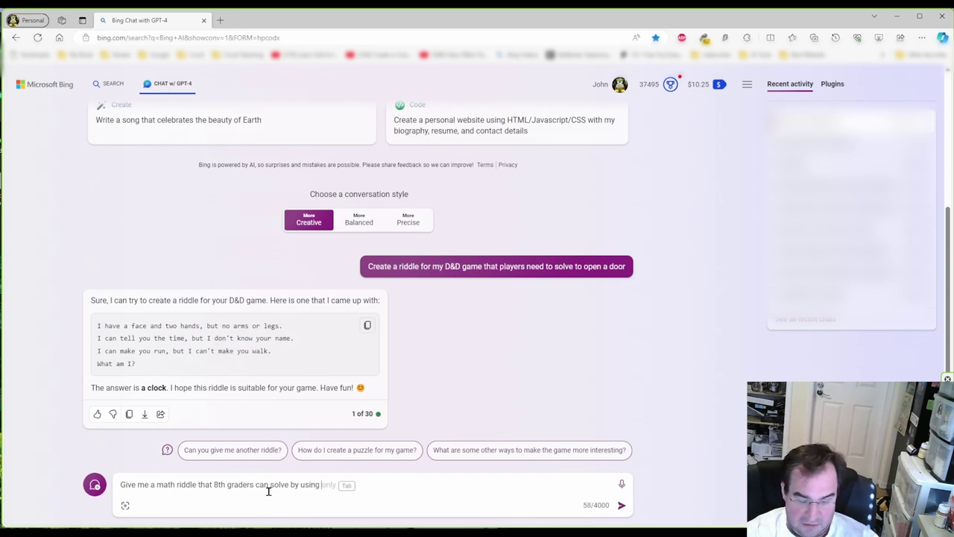
text(plus, m)
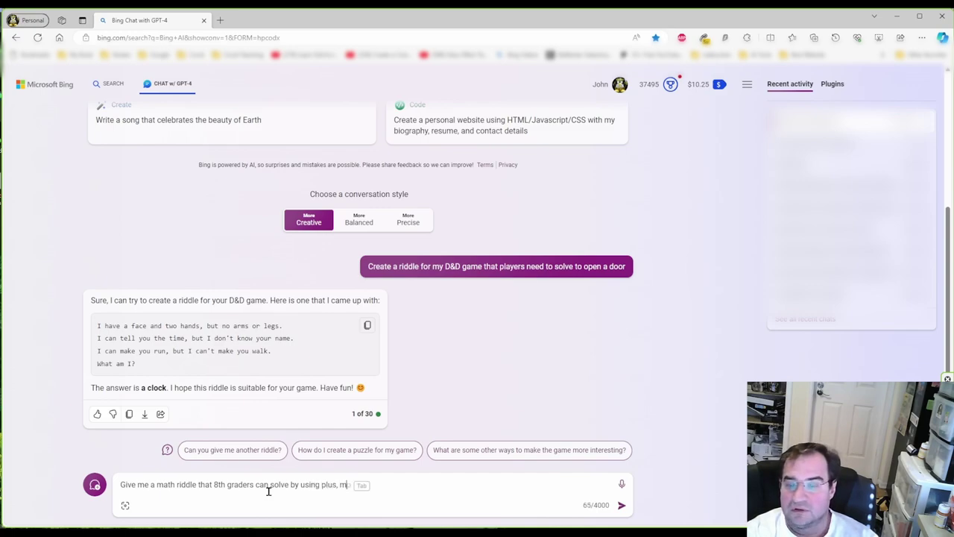
text(inus, )
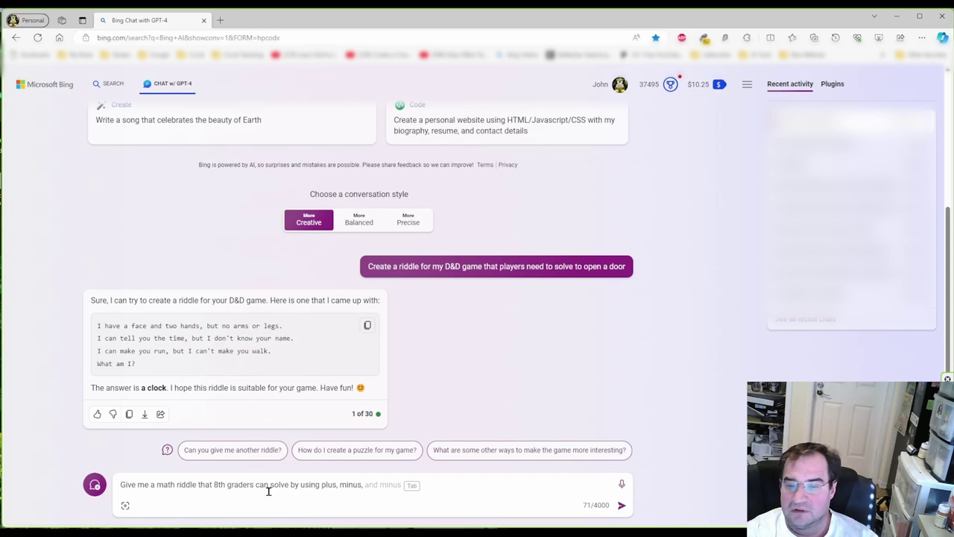
text(divi)
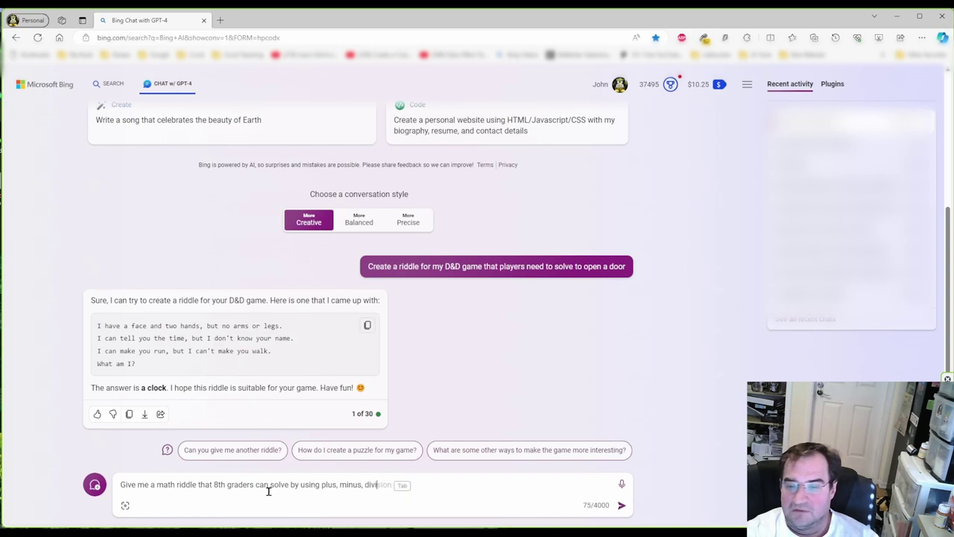
text(de and )
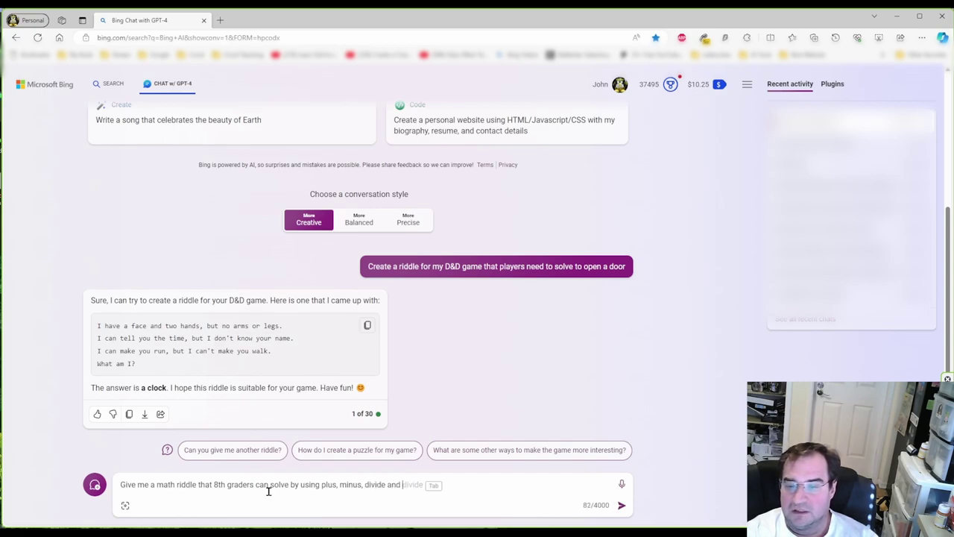
text(multiply)
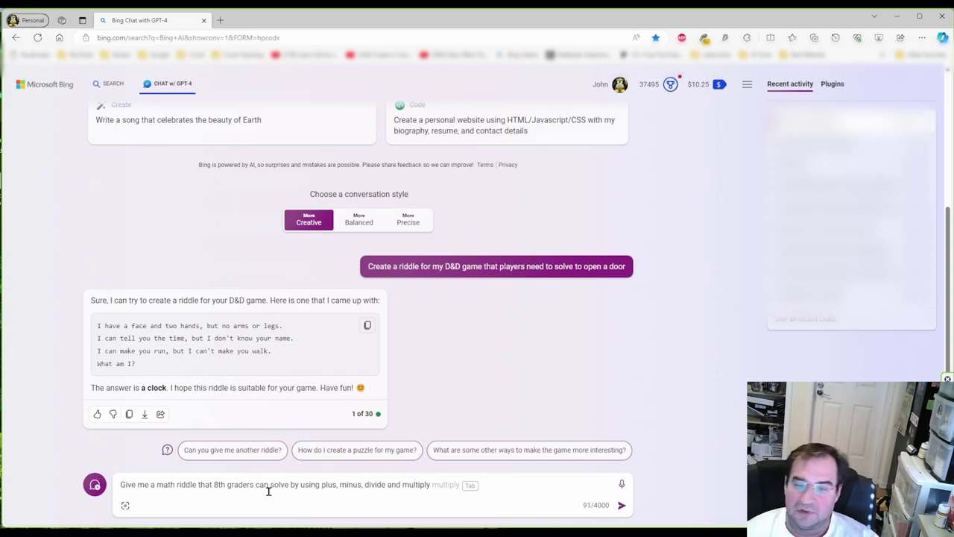
double_click(330, 485)
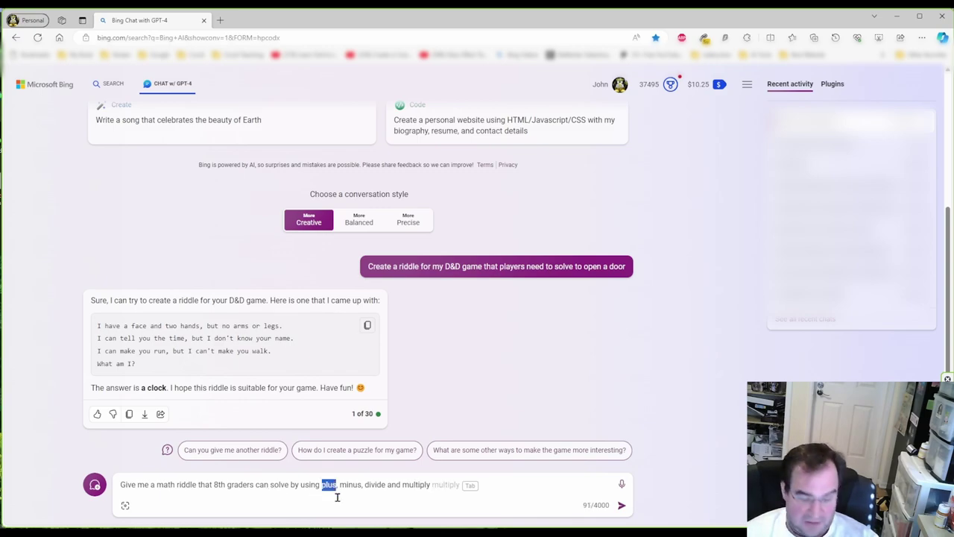
text(add)
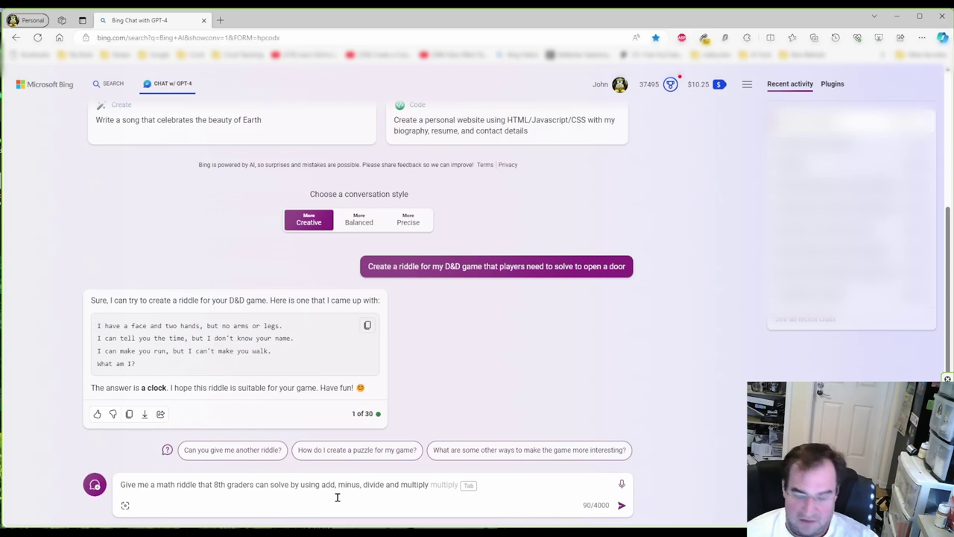
double_click(348, 485)
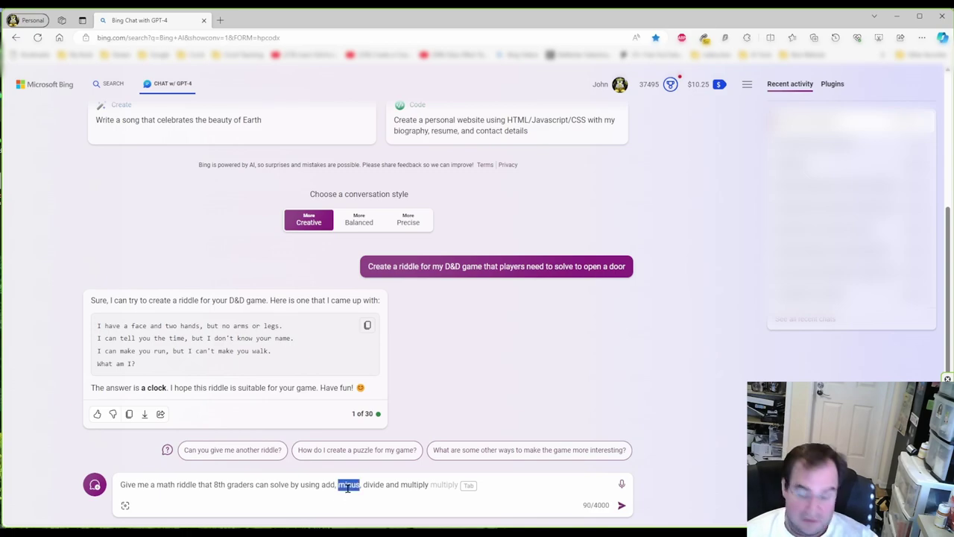
text(subtrac)
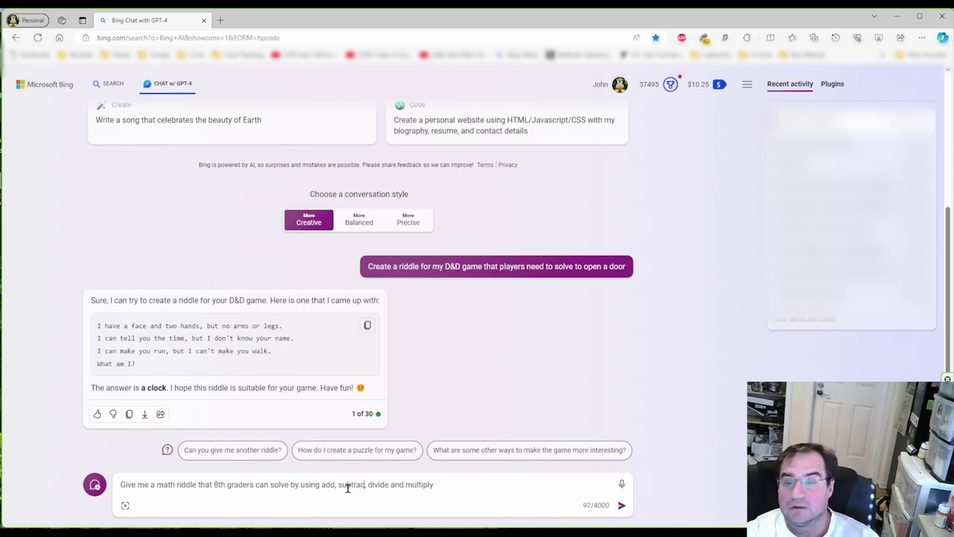
text(t)
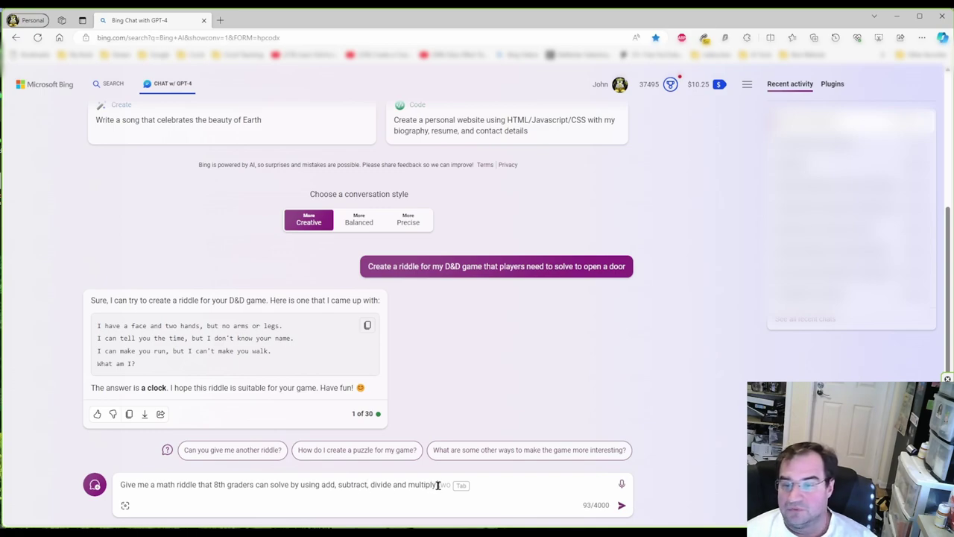
click(621, 507)
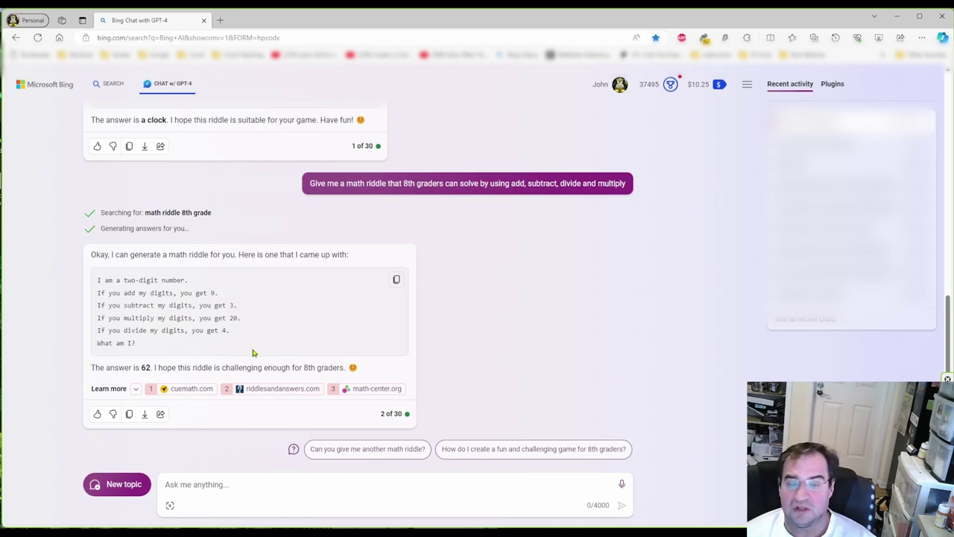
Copy Copilot's six-line two-digit-number riddle (answer 62) to the clipboard
drag(143, 346, 90, 282)
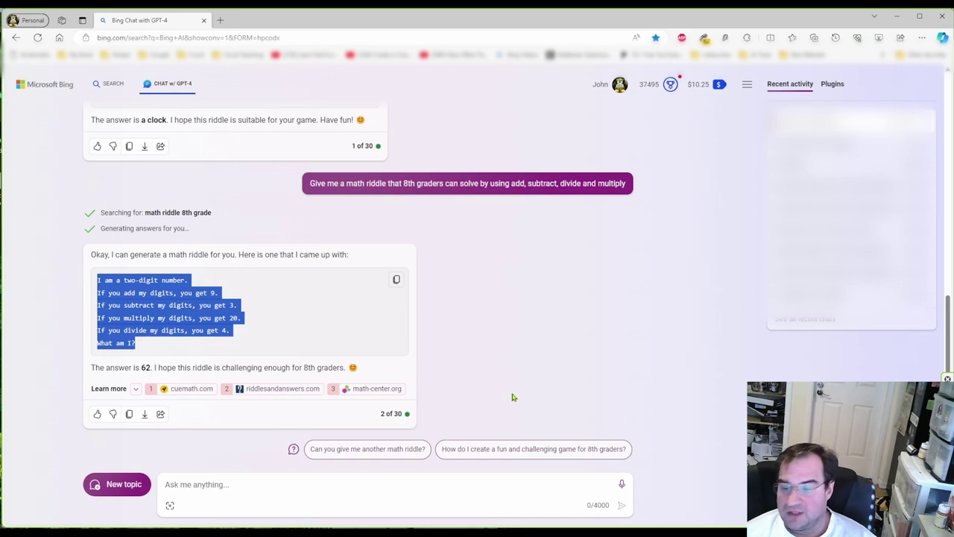
double_click(145, 367)
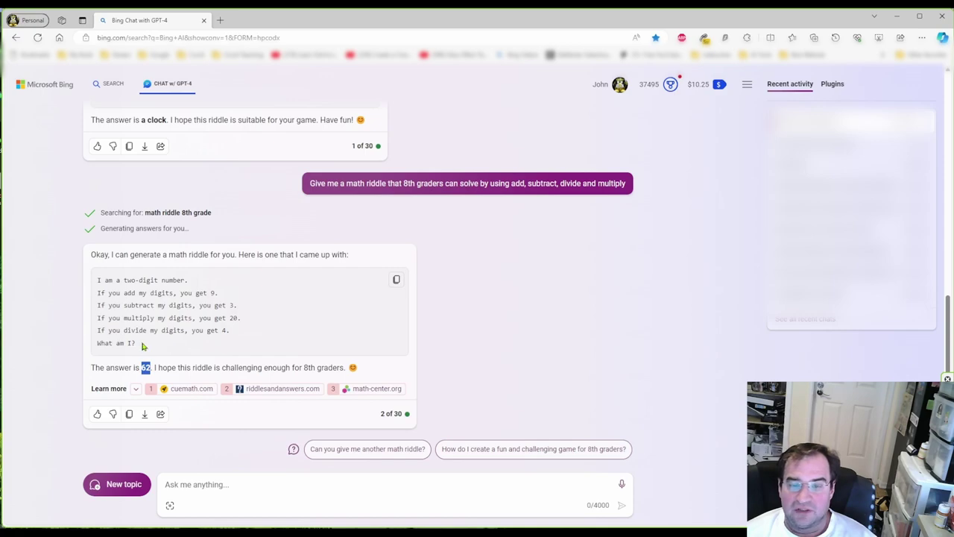
drag(141, 344, 94, 287)
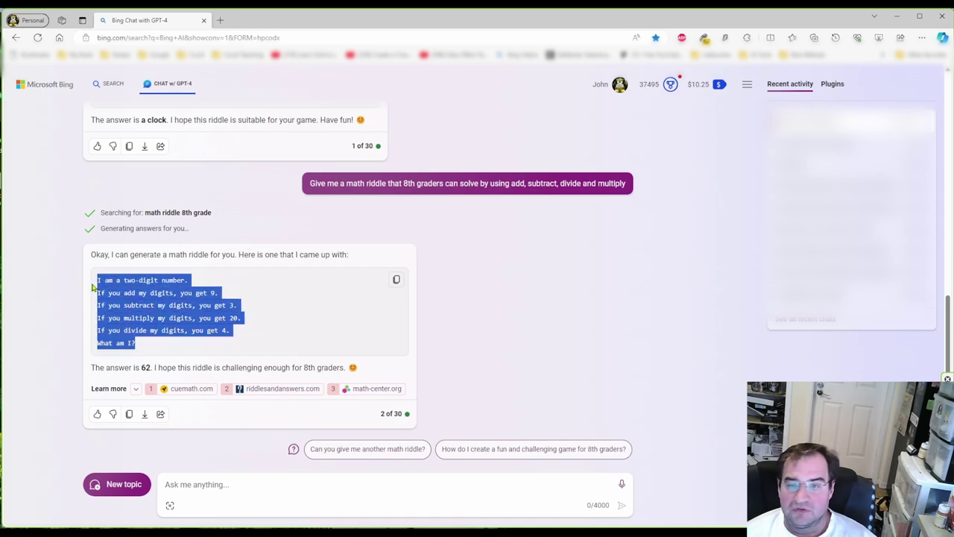
click(397, 281)
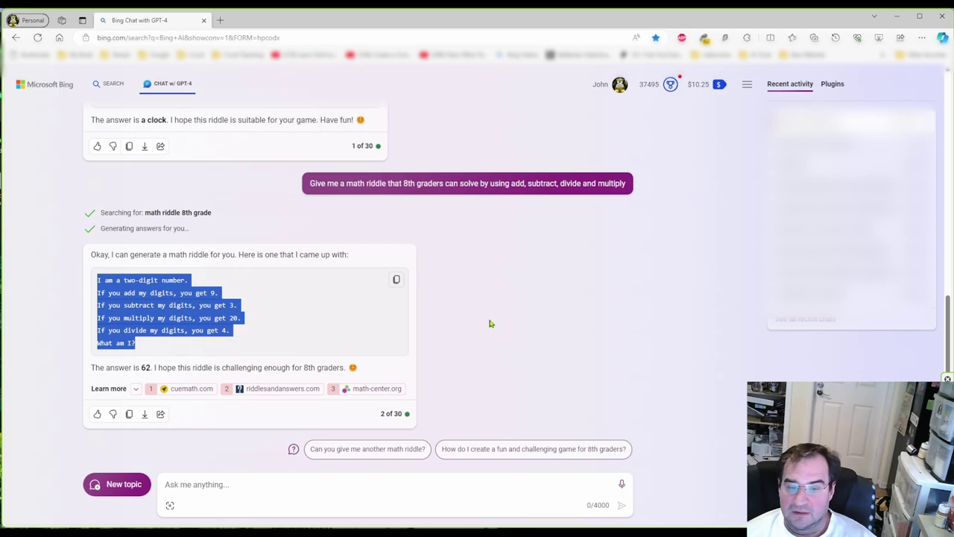
Return to the Overarching Dungeon Questions document at room 7's Library/Study Hall trap
click(17, 39)
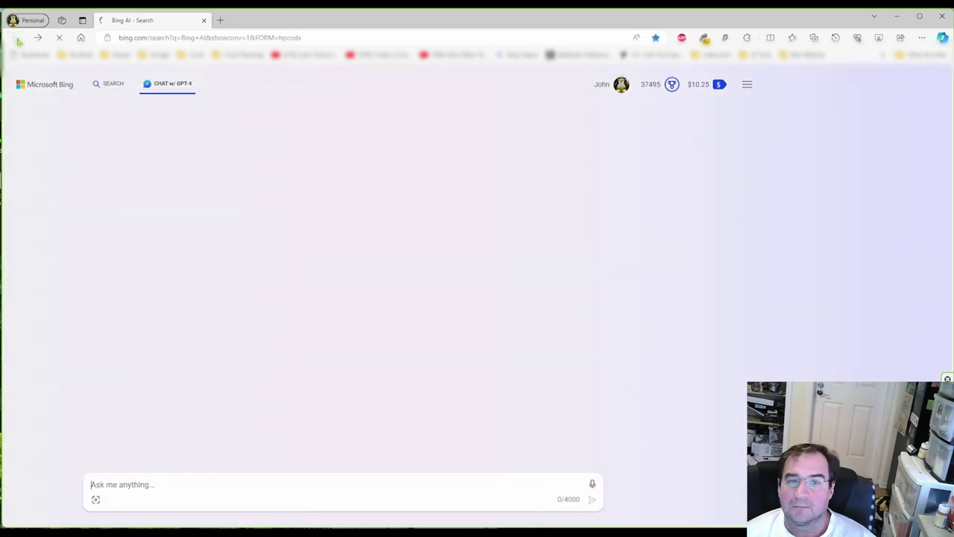
click(16, 38)
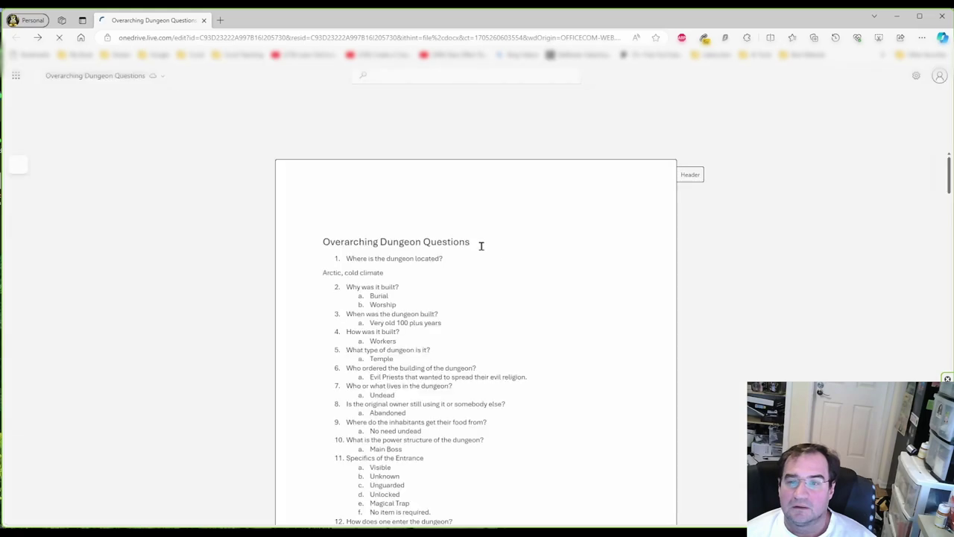
scroll(428, 229, down, 5)
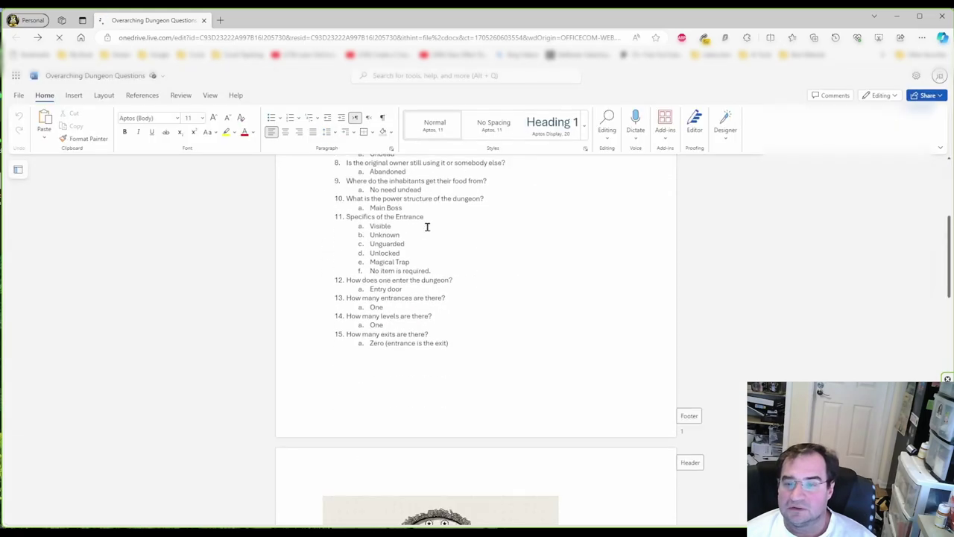
scroll(428, 231, down, 15)
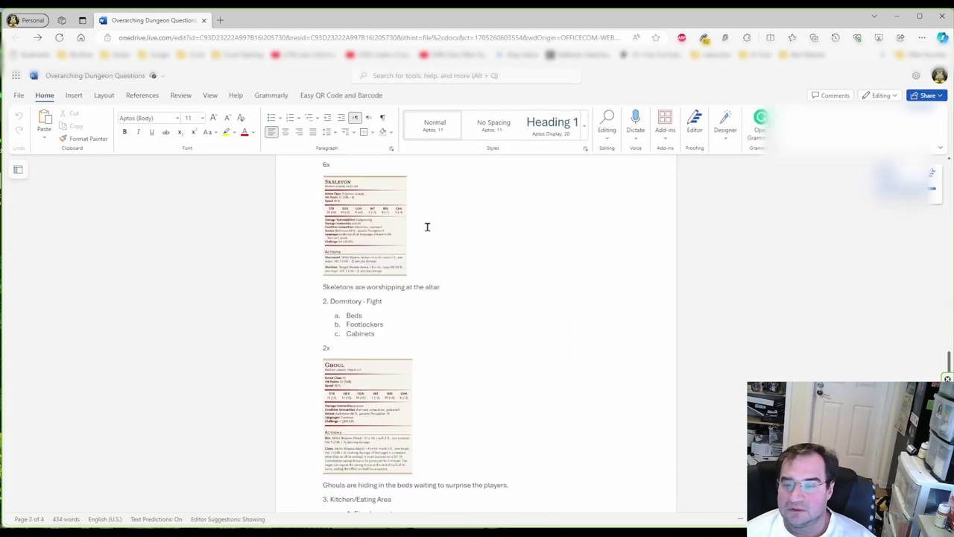
scroll(427, 226, down, 6)
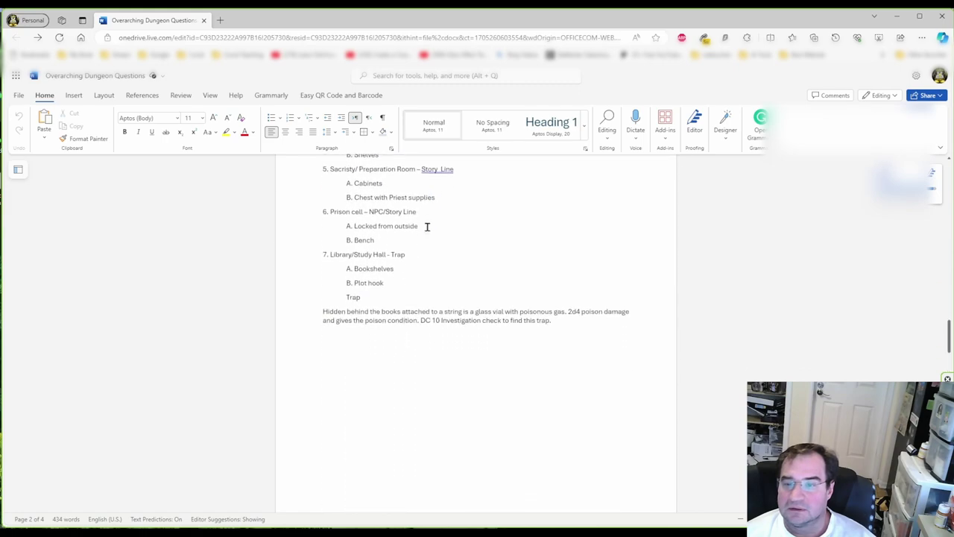
Paste the riddle as plain text on the blank line below the trap paragraph
right_click(372, 345)
click(351, 341)
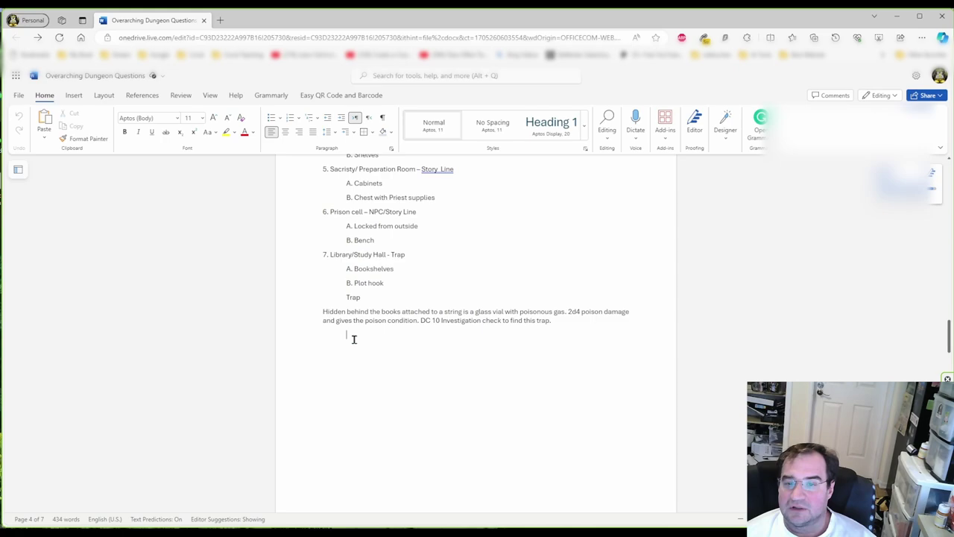
right_click(367, 344)
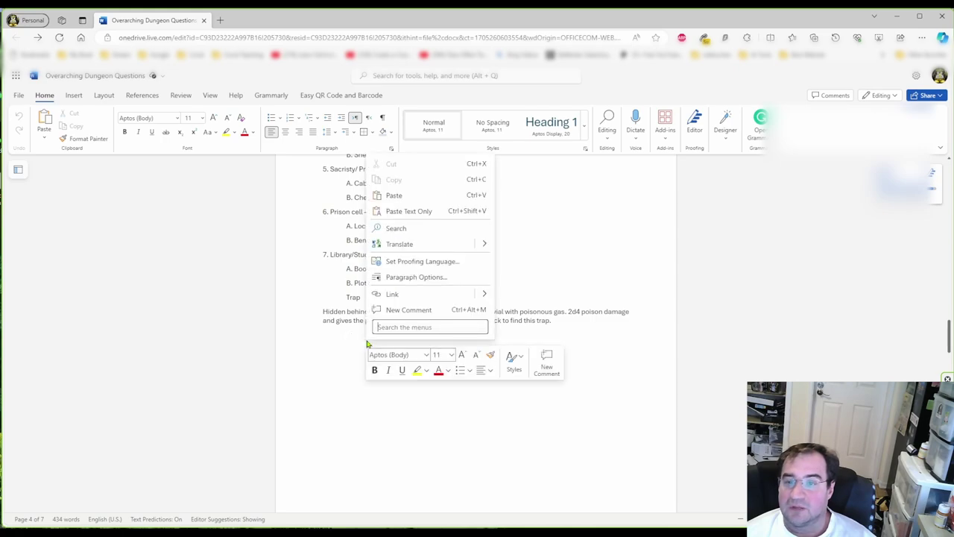
click(411, 212)
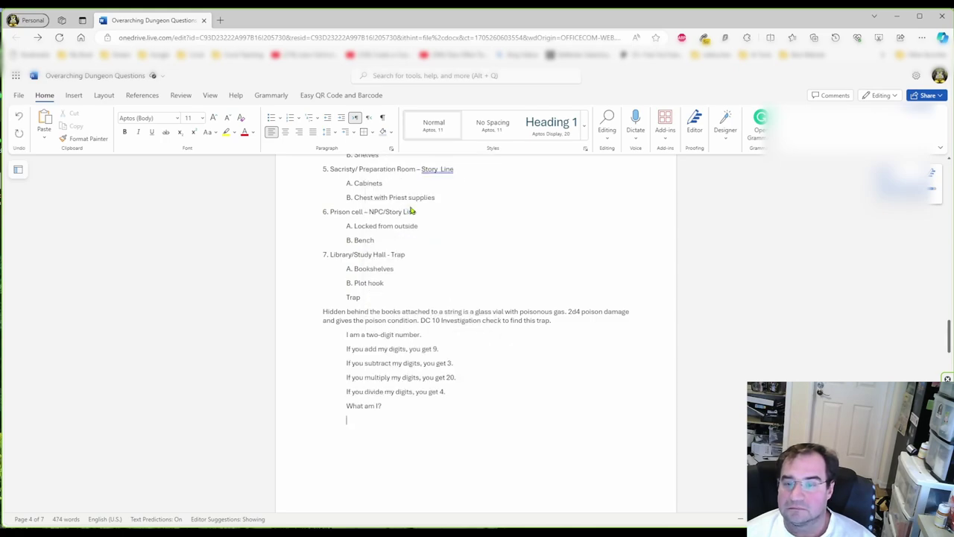
Add an 'Answer 62' line beneath the riddle and make it bold
text(Answer)
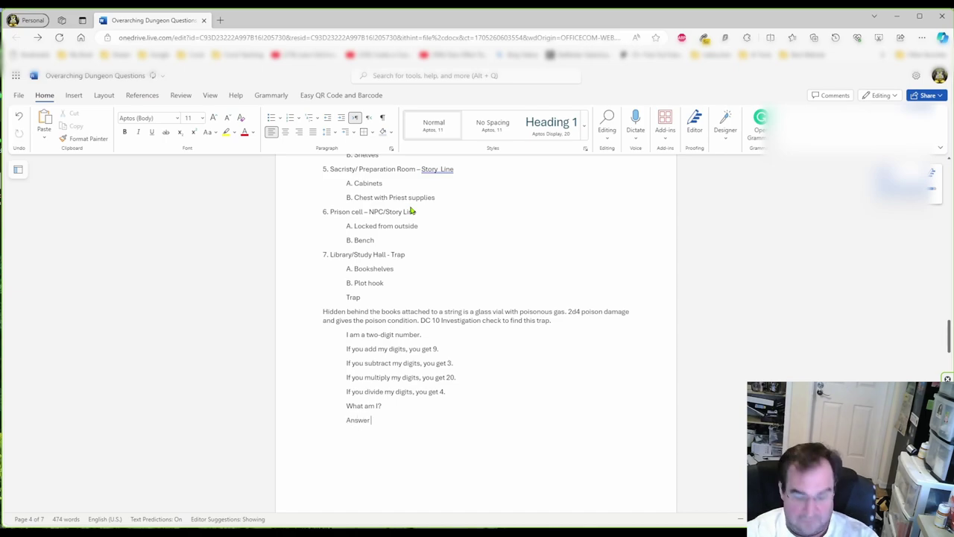
text( 62)
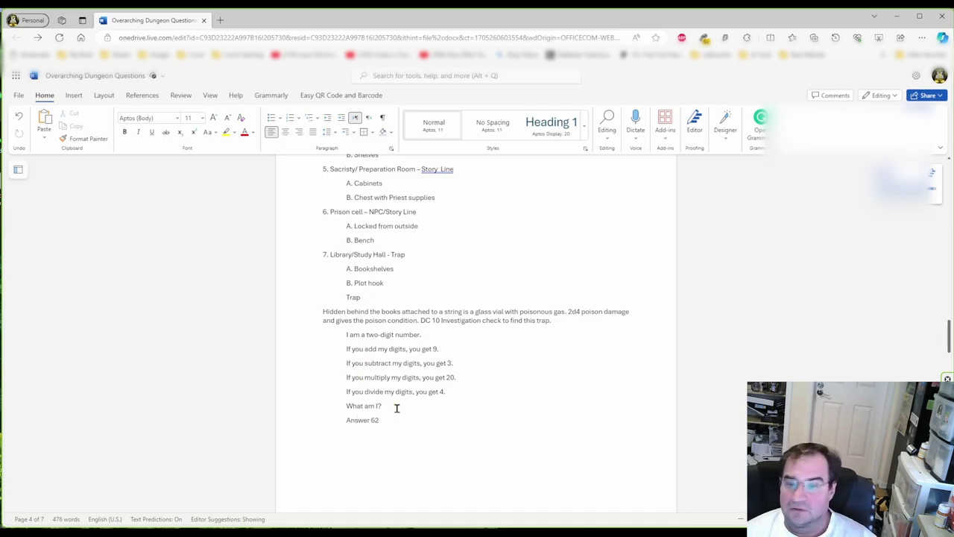
drag(383, 420, 335, 420)
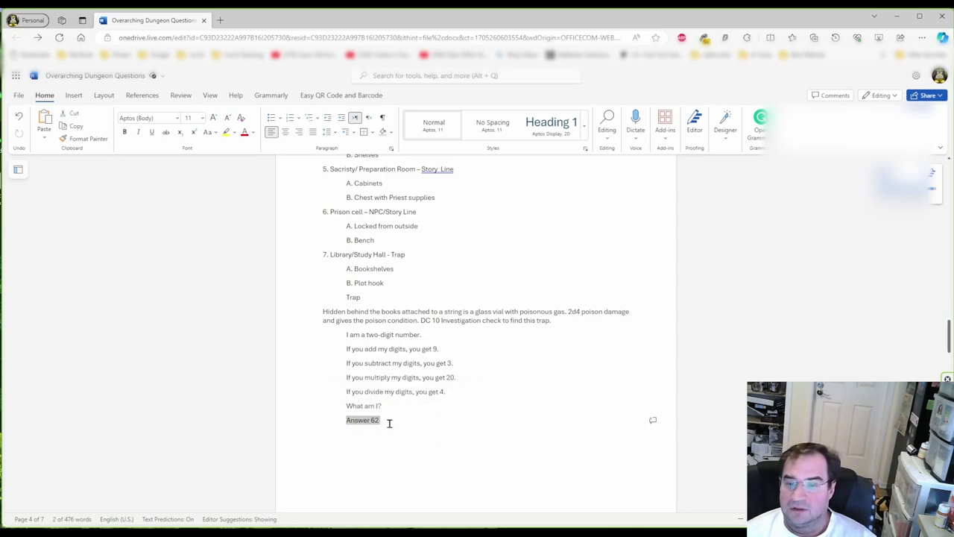
click(125, 134)
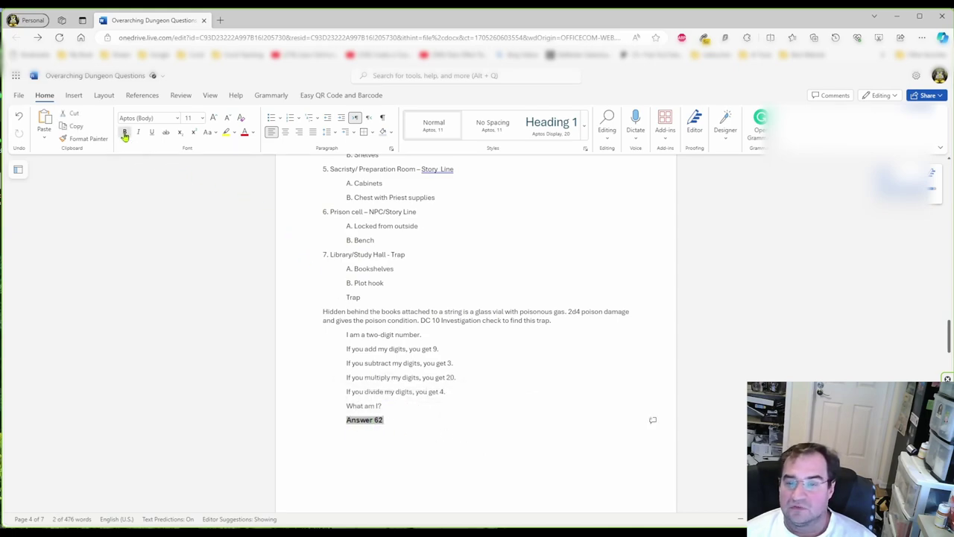
click(415, 424)
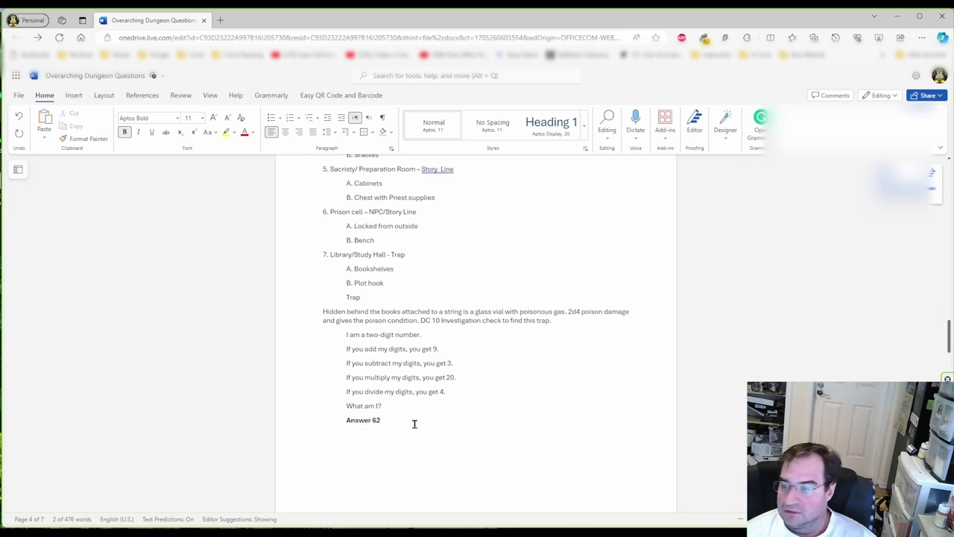